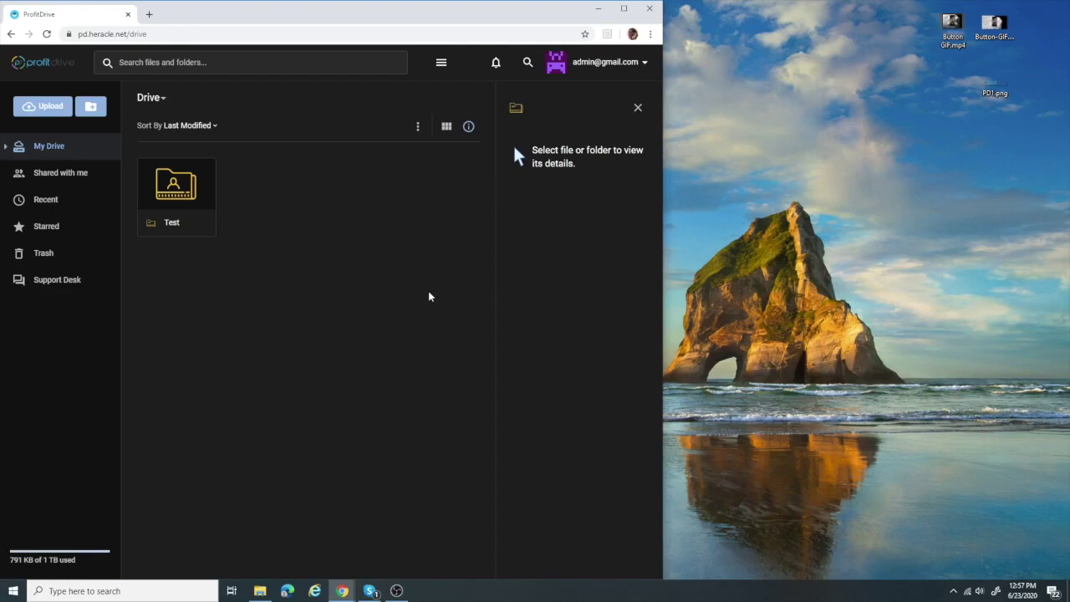
# - Upload PD1.png into My Drive, preview it, then upload Button GIF.mp4
pyautogui.moveTo(993, 77)
pyautogui.mouseDown()
pyautogui.moveTo(529, 255)
pyautogui.moveTo(335, 293)
pyautogui.moveTo(266, 275)
pyautogui.mouseUp()
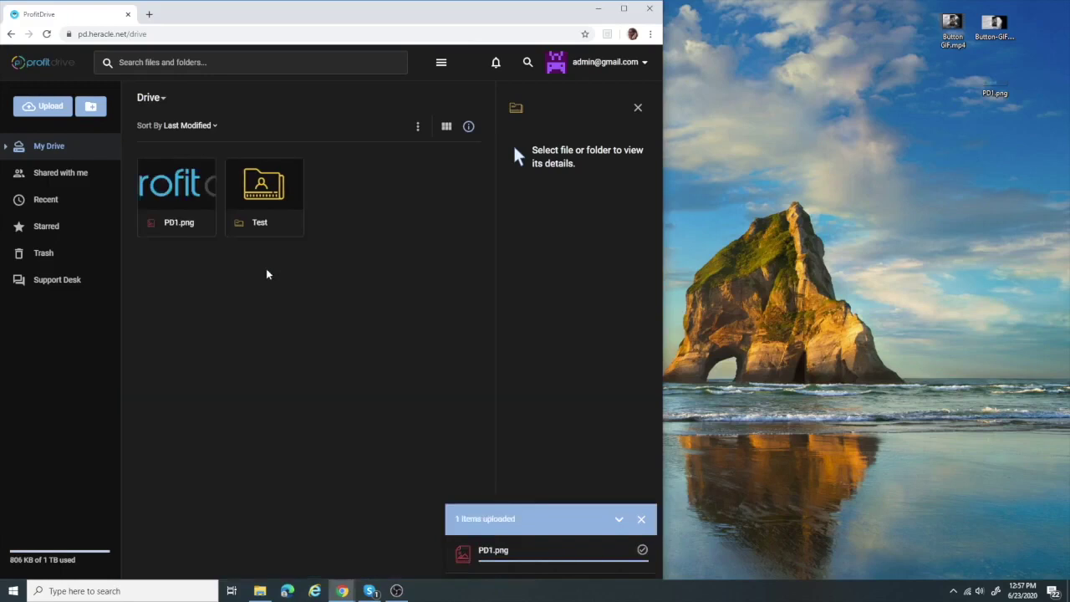
pyautogui.doubleClick(202, 199)
pyautogui.click(245, 414)
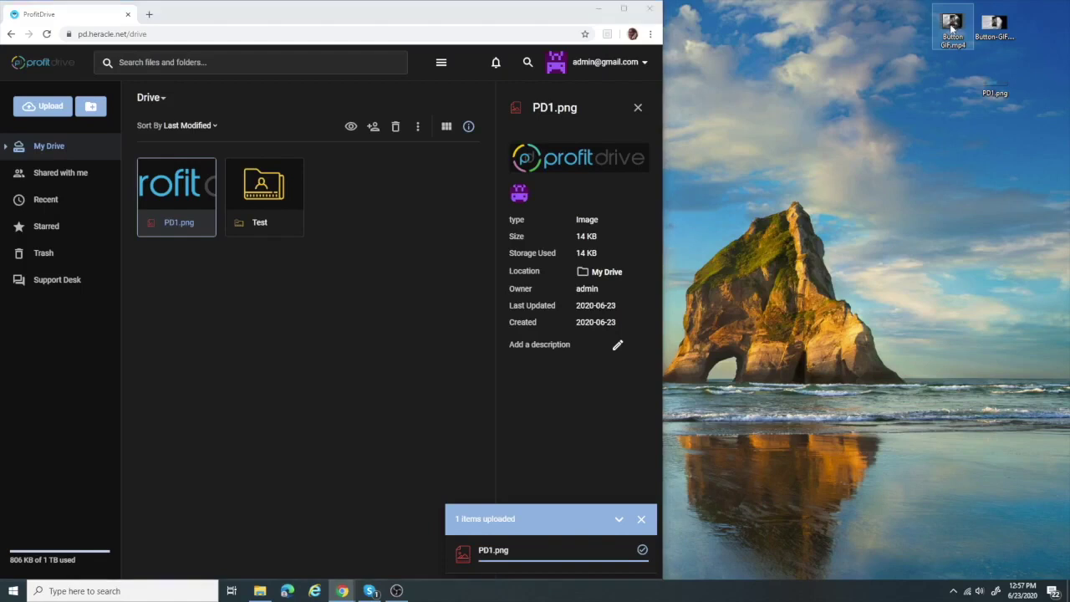
pyautogui.moveTo(953, 27); pyautogui.dragTo(265, 238)
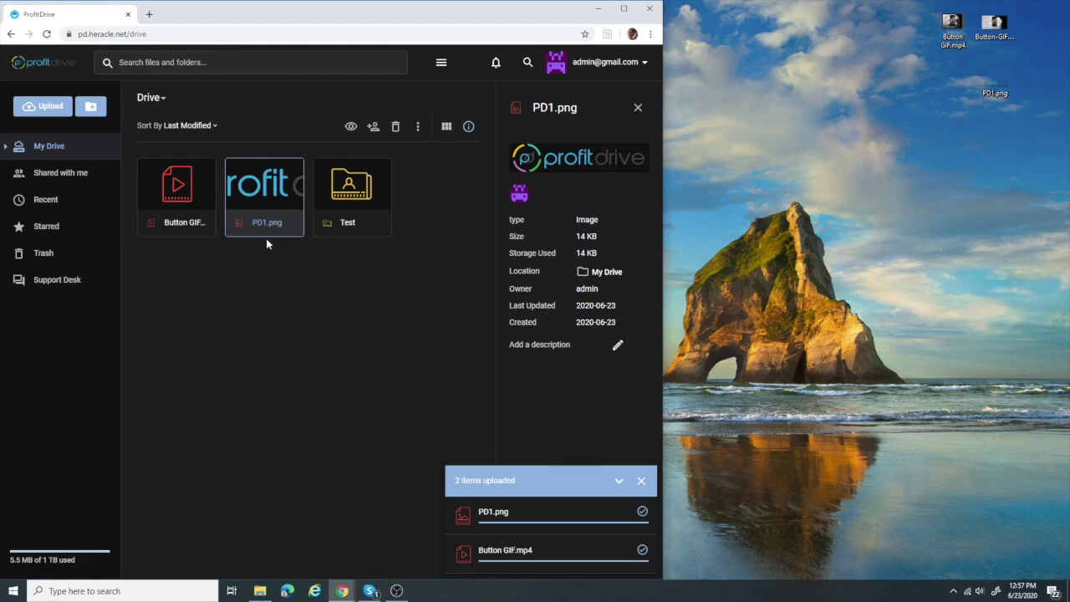
# - Play the uploaded Button GIF.mp4 in the preview and close it
pyautogui.doubleClick(192, 198)
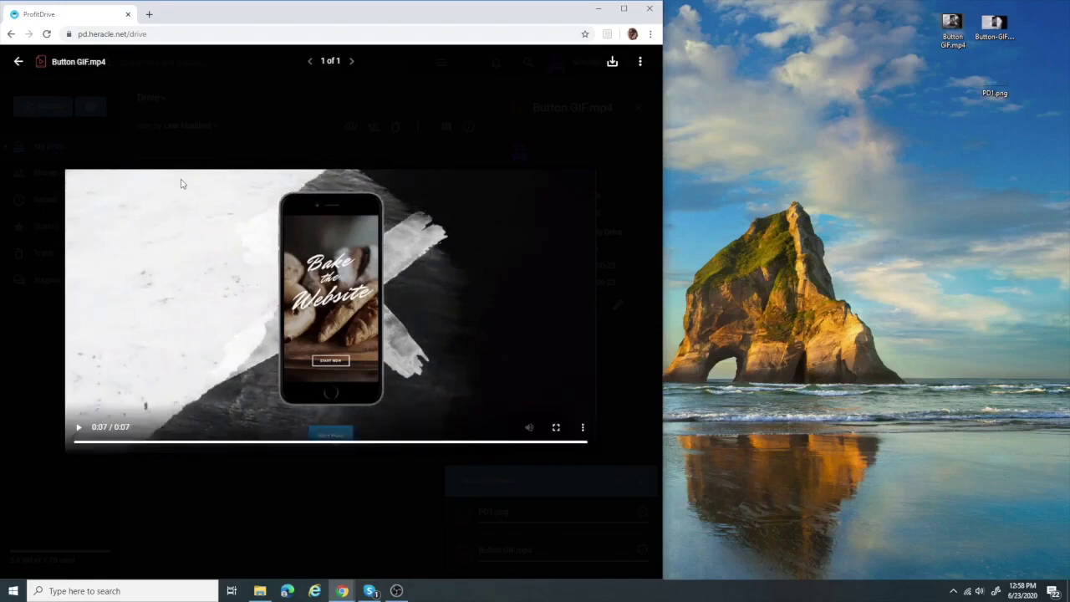
pyautogui.press('Escape')
# - Upload Button-GIF.gif into My Drive, preview its animation, and close the preview
pyautogui.moveTo(994, 25)
pyautogui.mouseDown()
pyautogui.moveTo(937, 131)
pyautogui.moveTo(283, 296)
pyautogui.mouseUp()
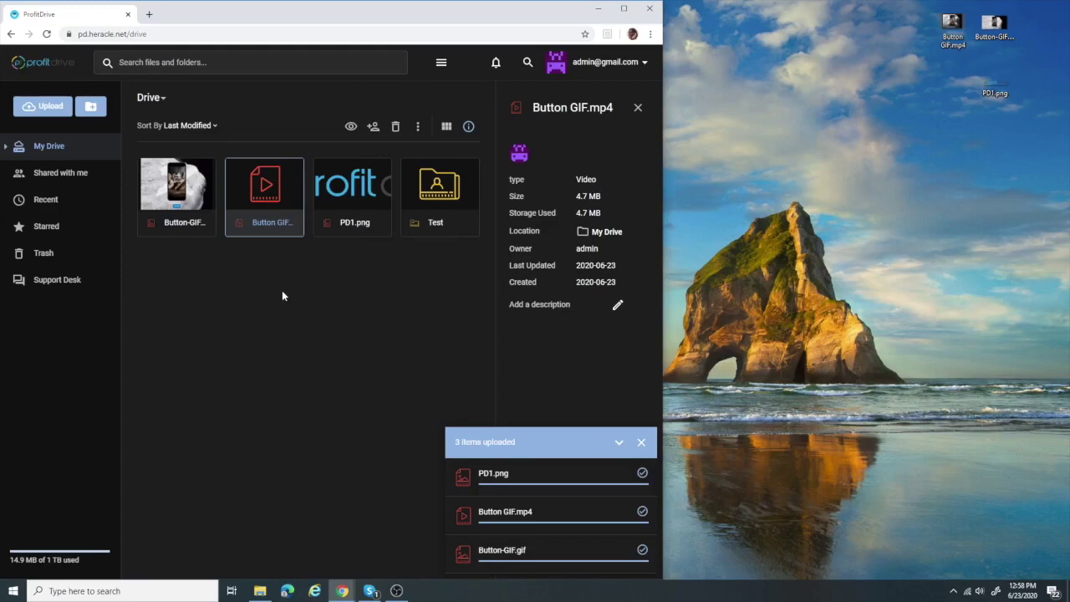
pyautogui.doubleClick(182, 190)
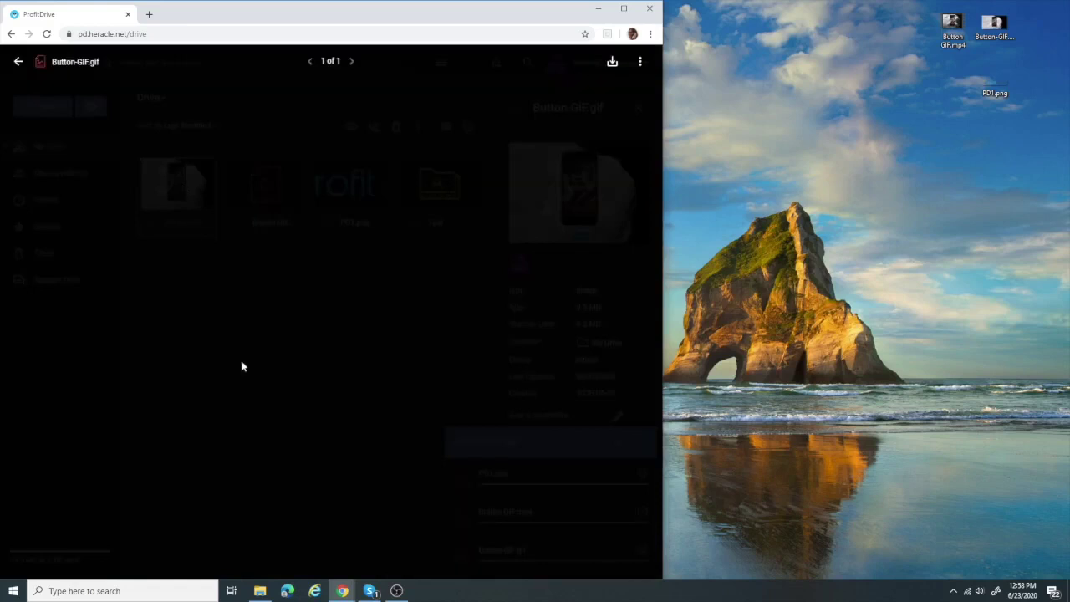
pyautogui.click(291, 460)
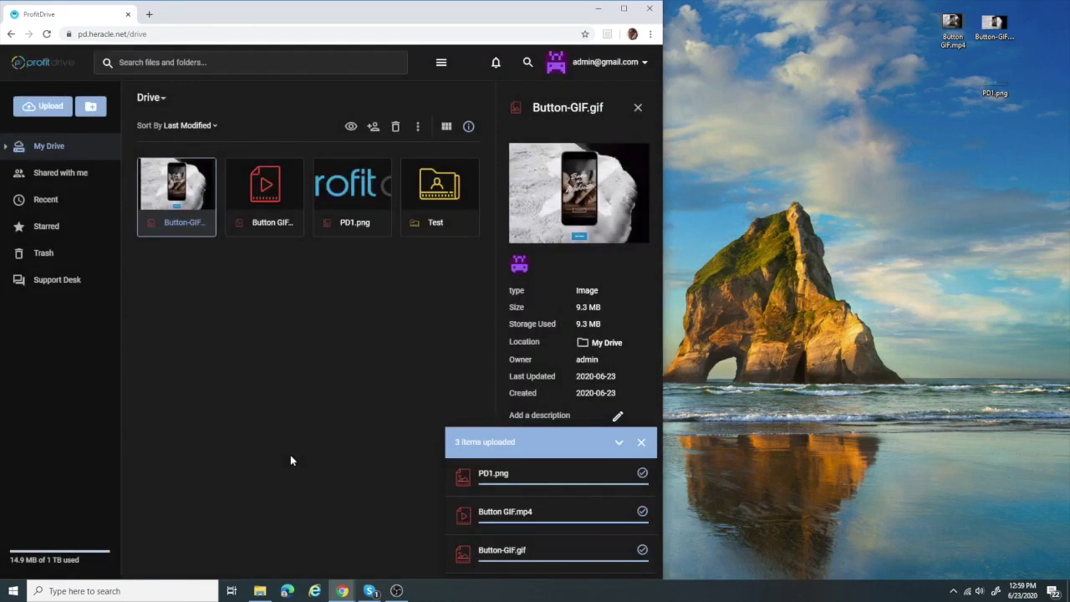
# - Turn on link sharing for PD1.png, copy the generated link, and close the dialog
pyautogui.rightClick(354, 225)
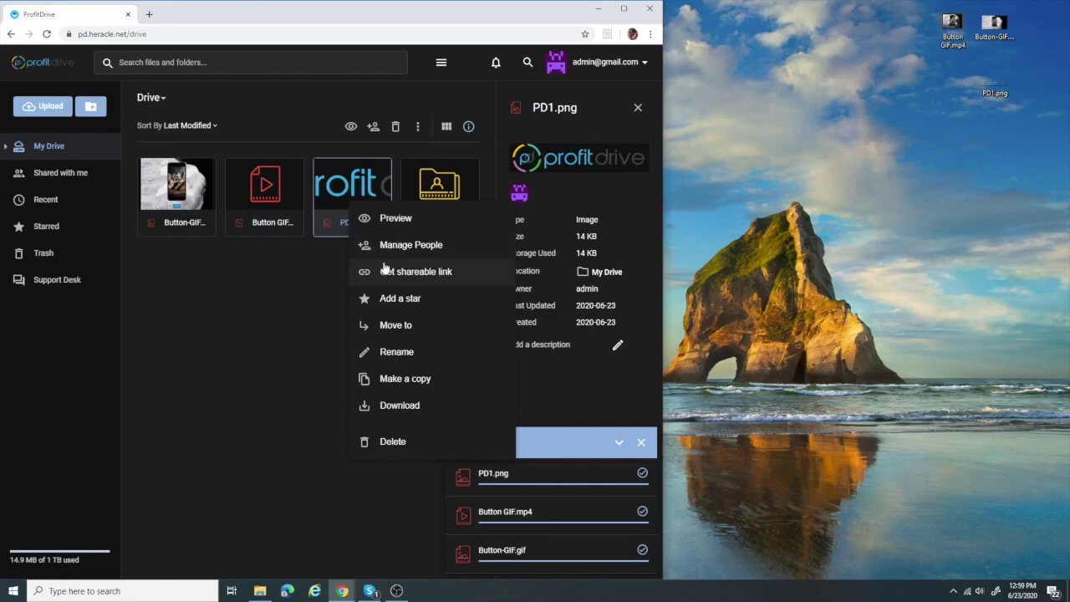
pyautogui.click(384, 271)
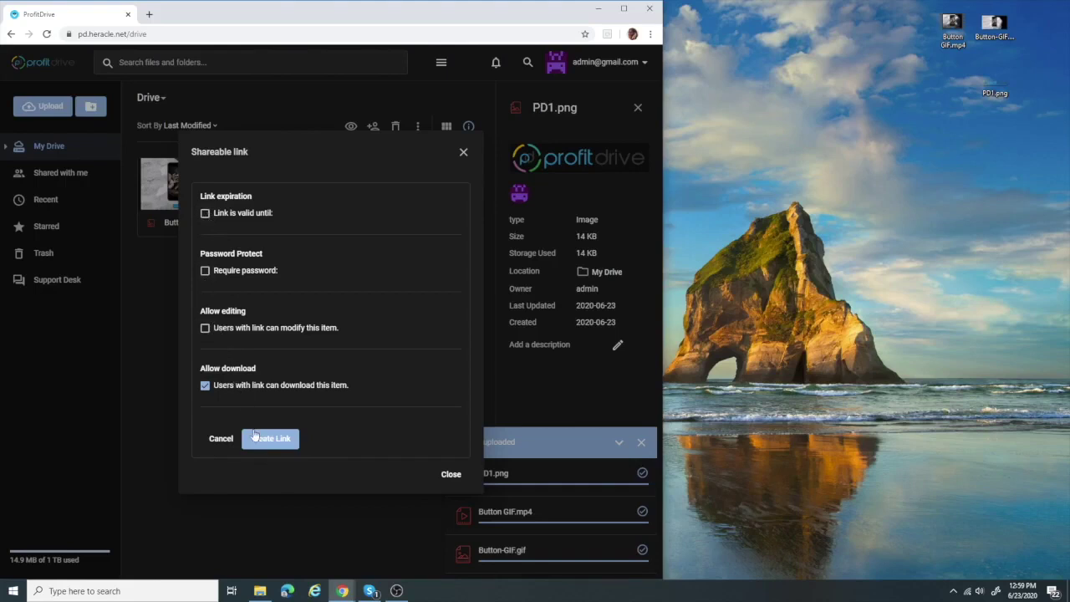
pyautogui.click(263, 438)
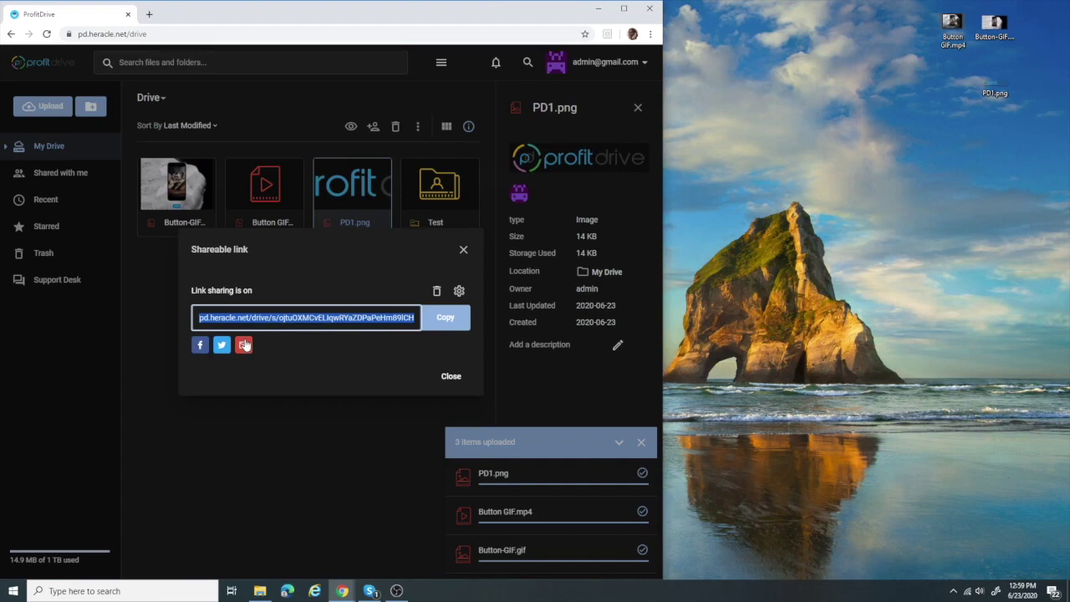
pyautogui.click(452, 319)
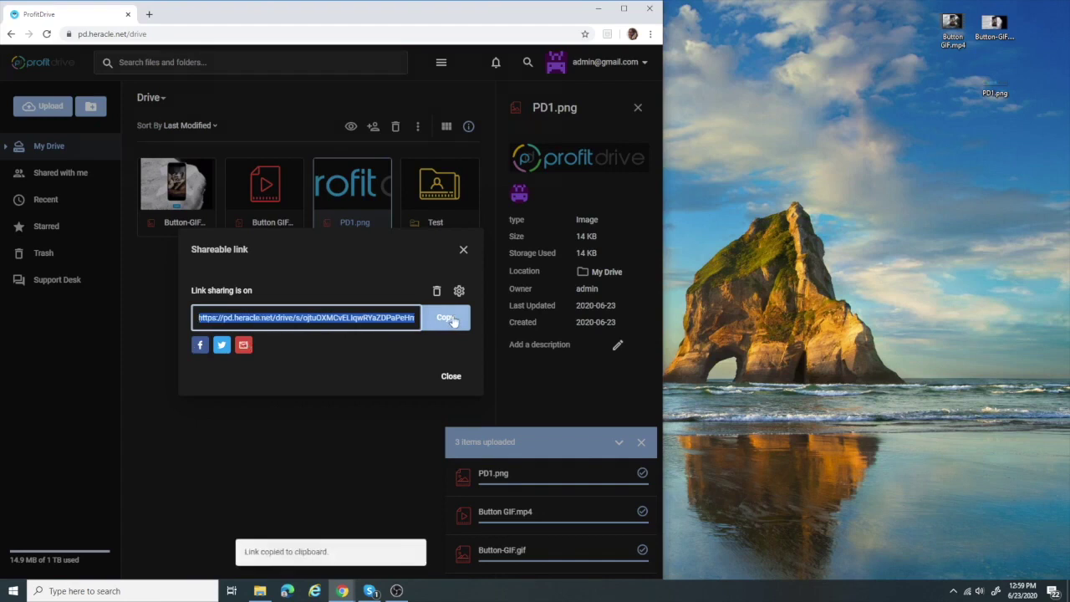
pyautogui.click(451, 375)
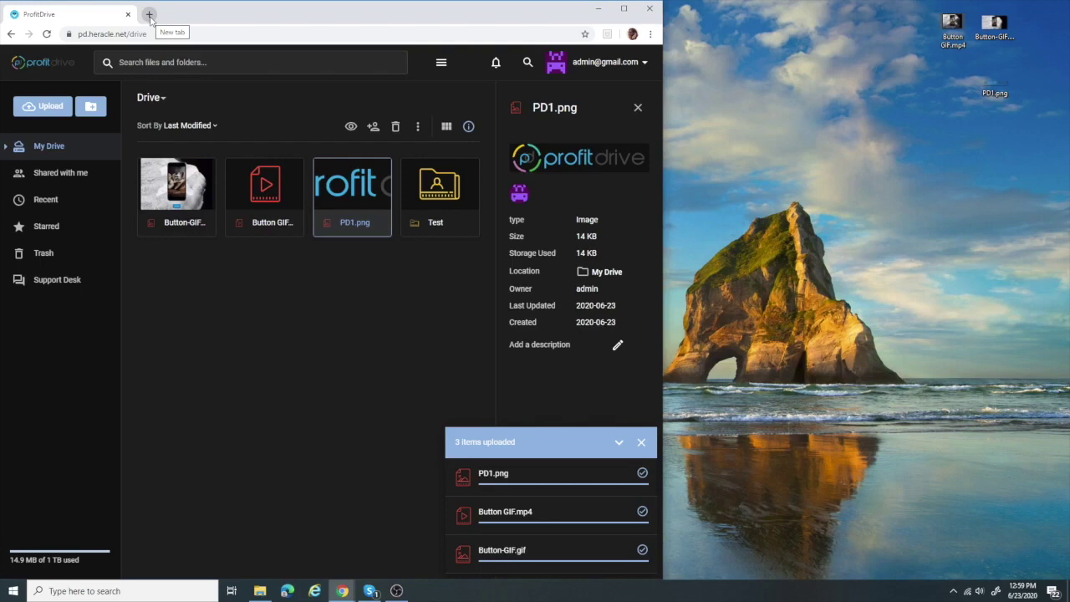
# - Load PD1.png's copied link in a new browser tab and compare it with the drive preview
pyautogui.click(149, 14)
pyautogui.hotkey('ctrl', 'v')
pyautogui.press('Return')
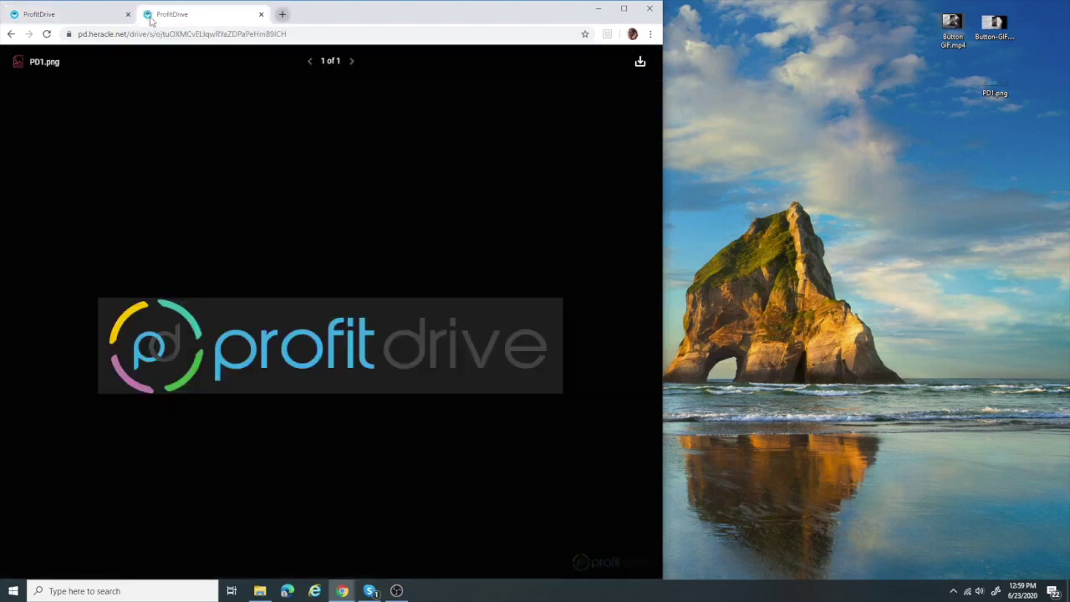
pyautogui.click(97, 17)
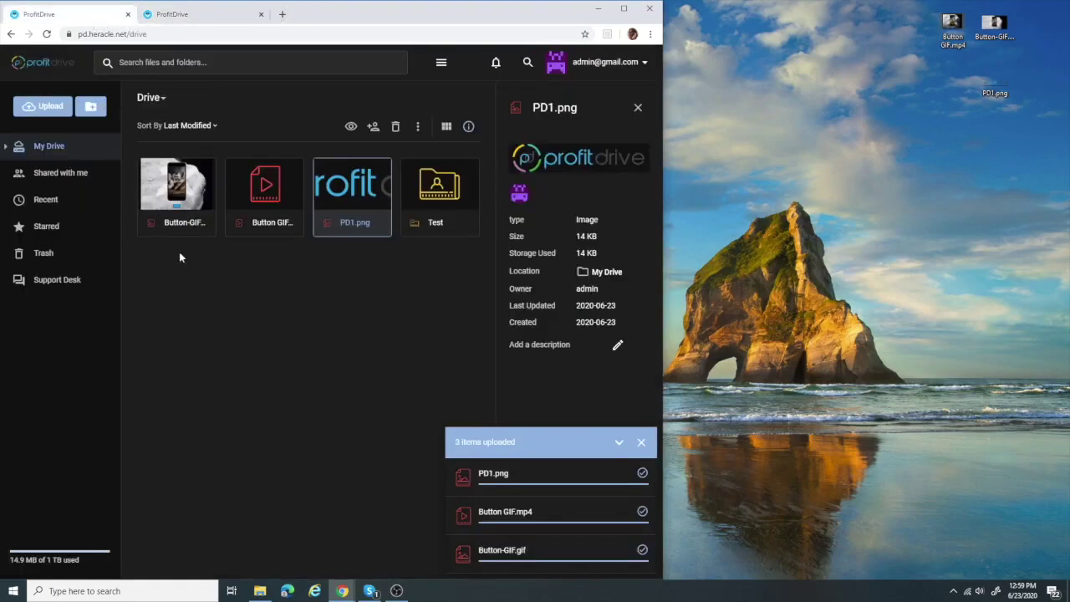
pyautogui.doubleClick(360, 194)
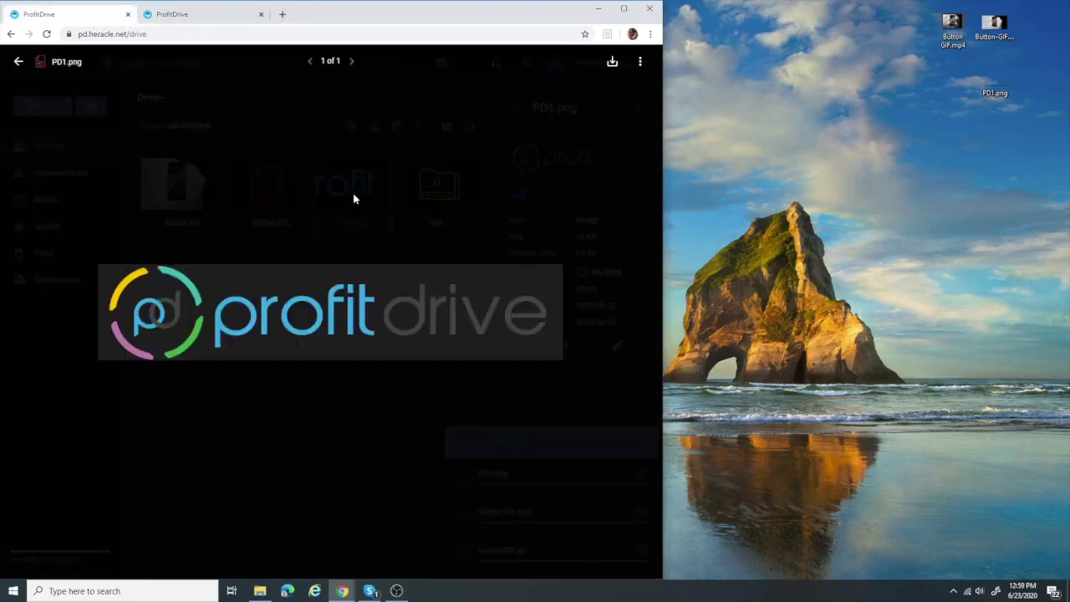
pyautogui.click(224, 16)
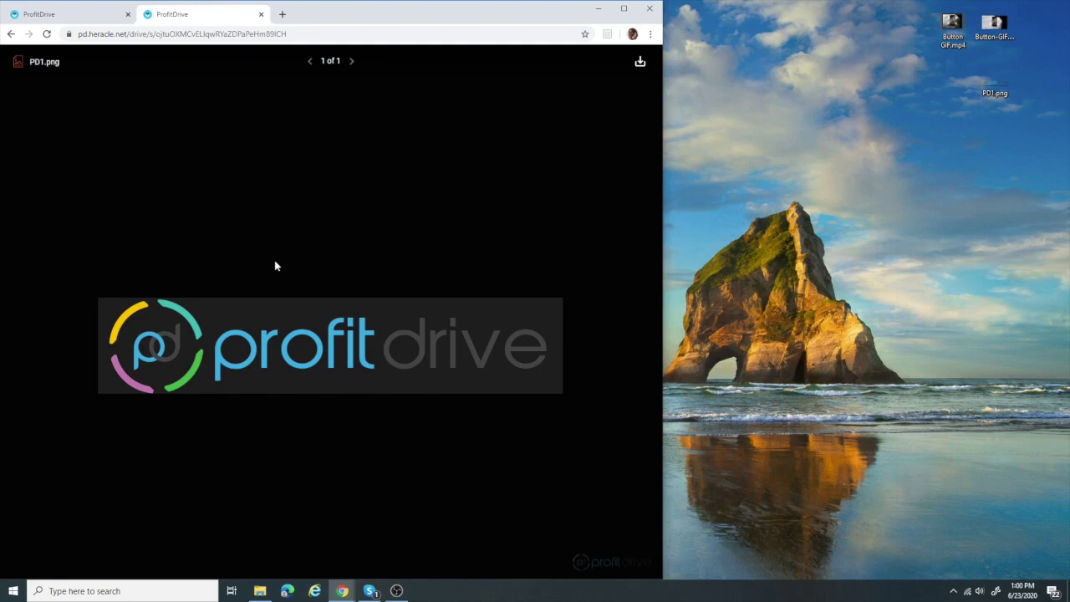
pyautogui.hotkey('ctrl', 'shift', 'Tab')
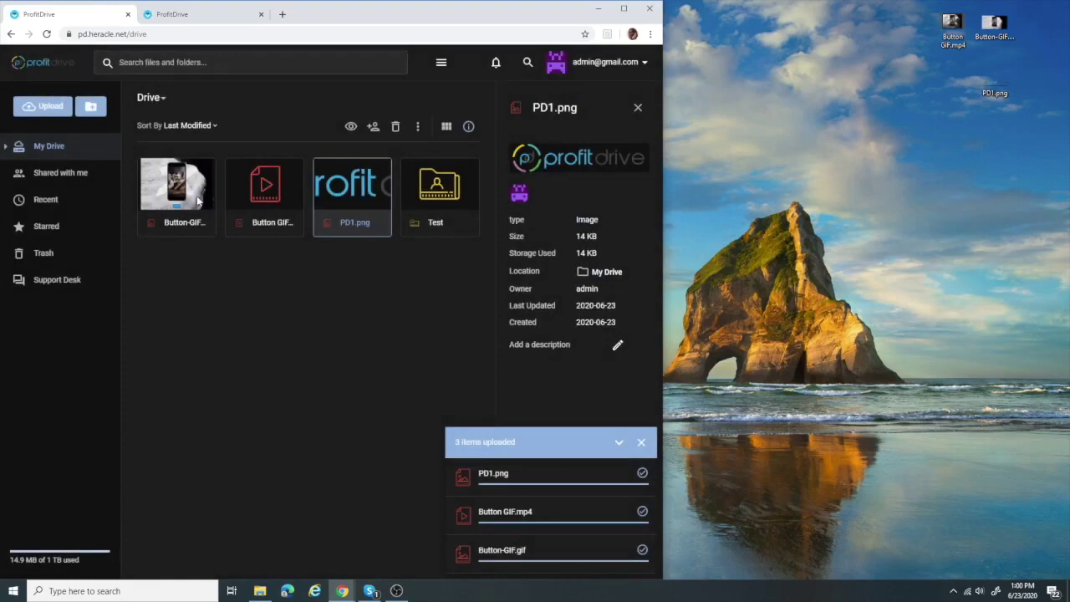
# - Generate a Button GIF.mp4 share link with Require password enabled and copy it
pyautogui.rightClick(265, 197)
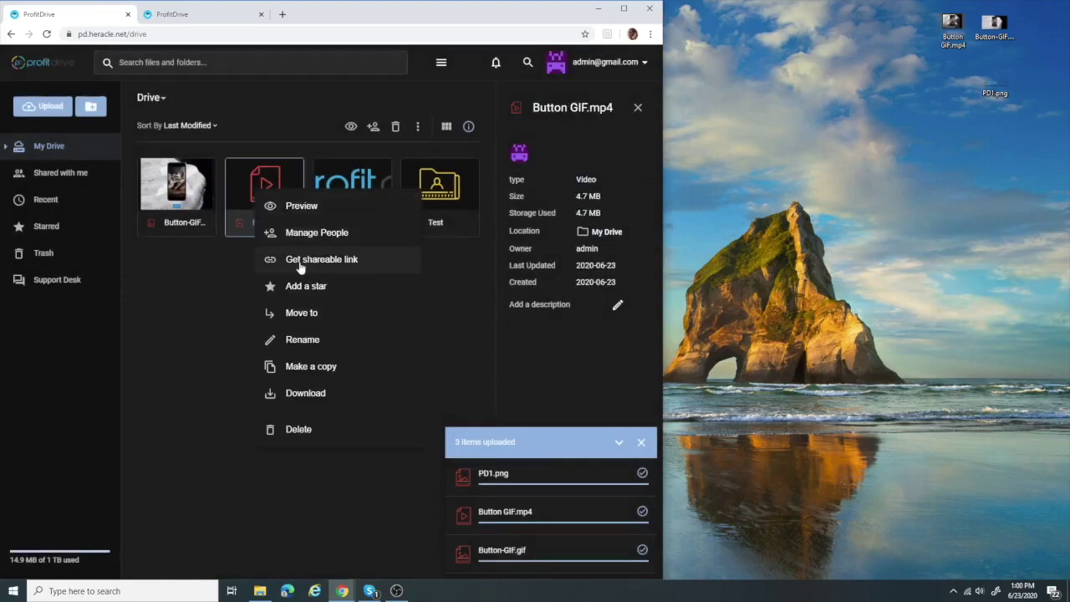
pyautogui.click(321, 259)
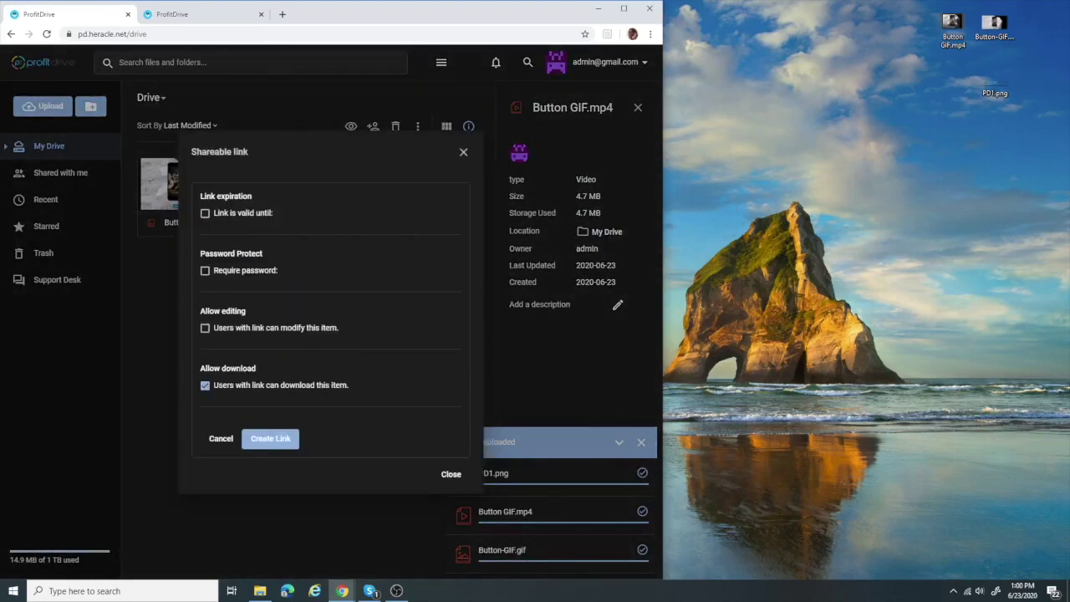
pyautogui.click(205, 270)
pyautogui.press('Tab')
pyautogui.write('•••••••')
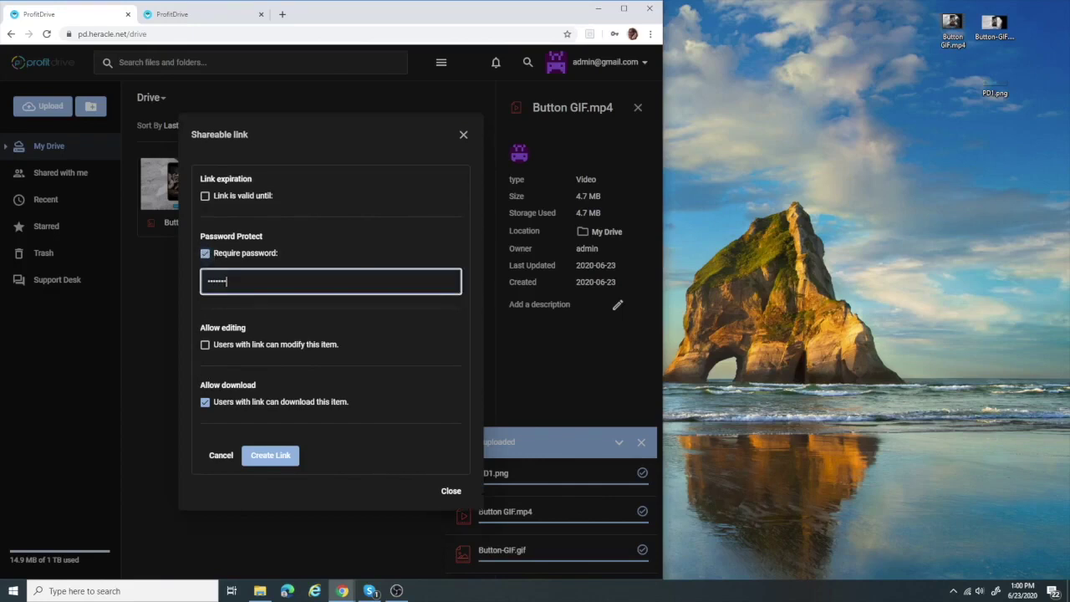
pyautogui.click(261, 452)
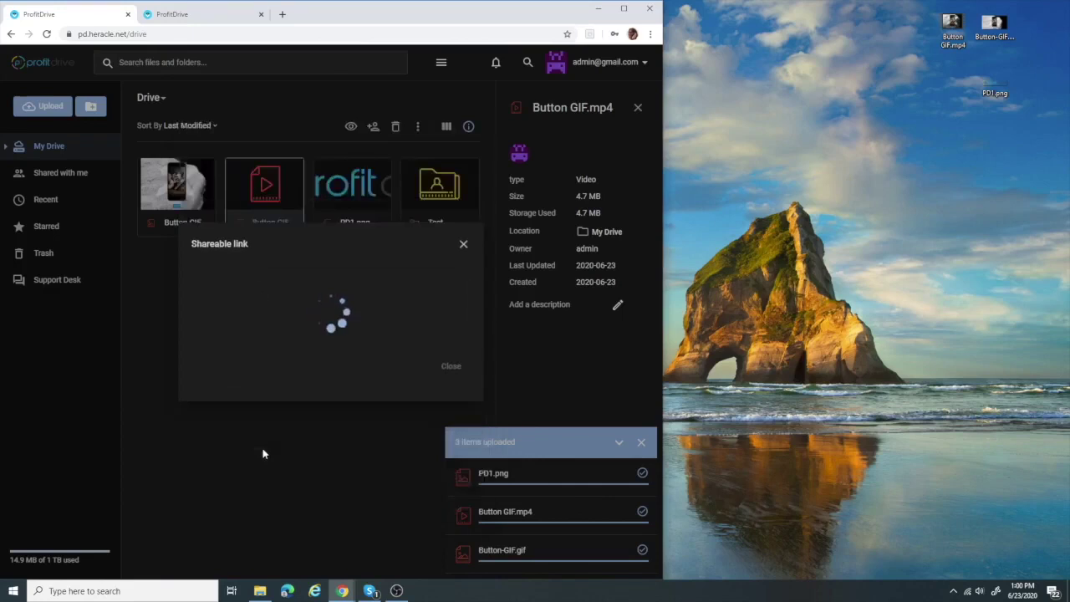
pyautogui.click(445, 321)
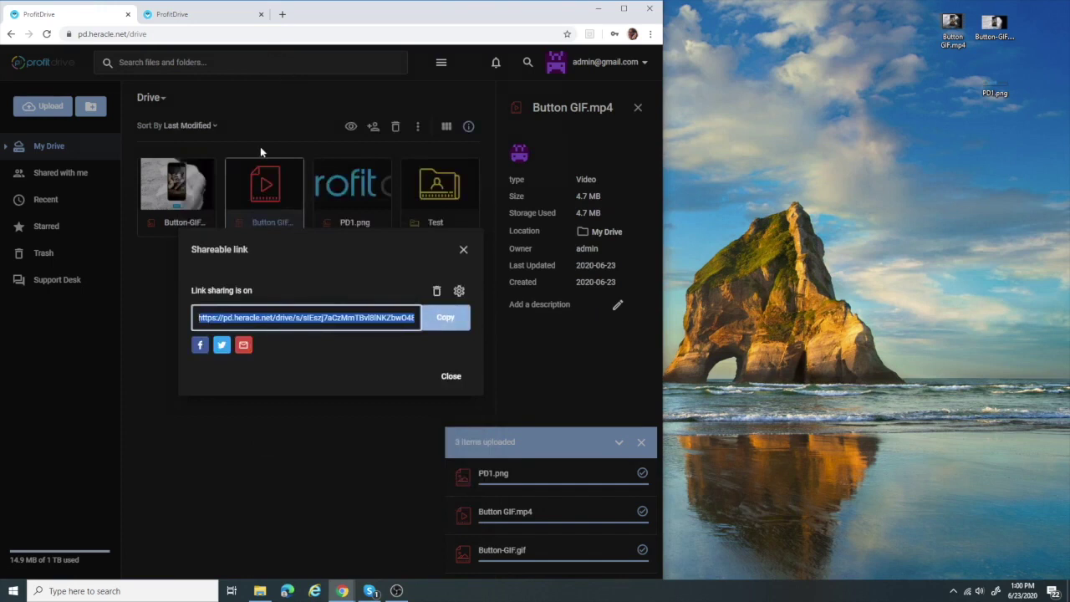
# - Load the video's copied share link in a new browser tab
pyautogui.click(281, 15)
pyautogui.hotkey('ctrl', 'v')
pyautogui.press('Return')
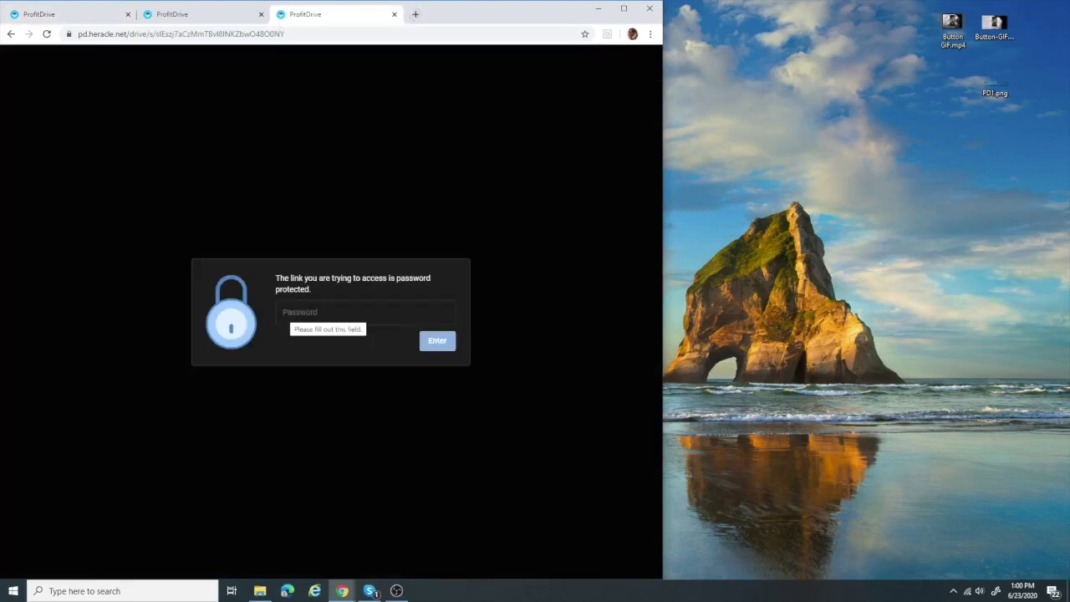
# - Enter the link password so Button GIF.mp4 plays, then return to the drive listing
pyautogui.click(284, 314)
pyautogui.write('passwor')
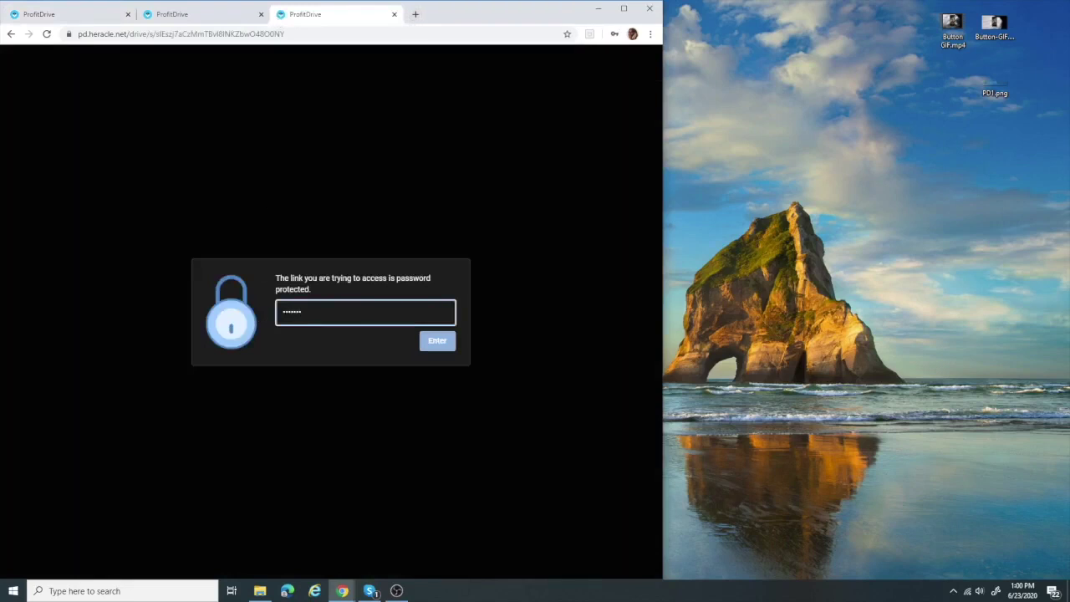
pyautogui.press('Return')
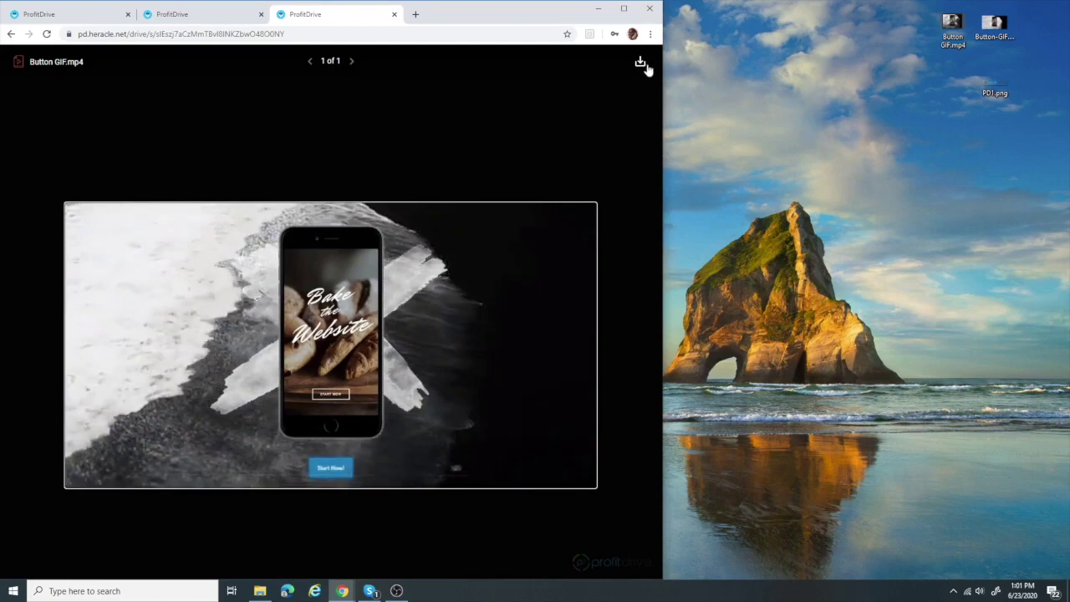
pyautogui.click(610, 143)
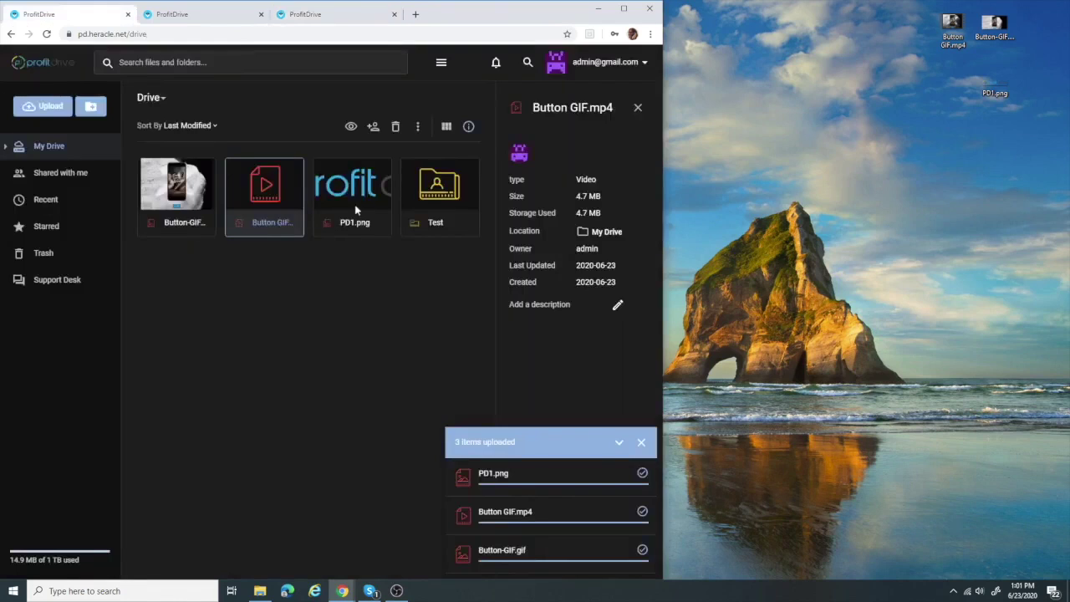
# - Add a star to PD1.png and view the Starred list
pyautogui.click(417, 192)
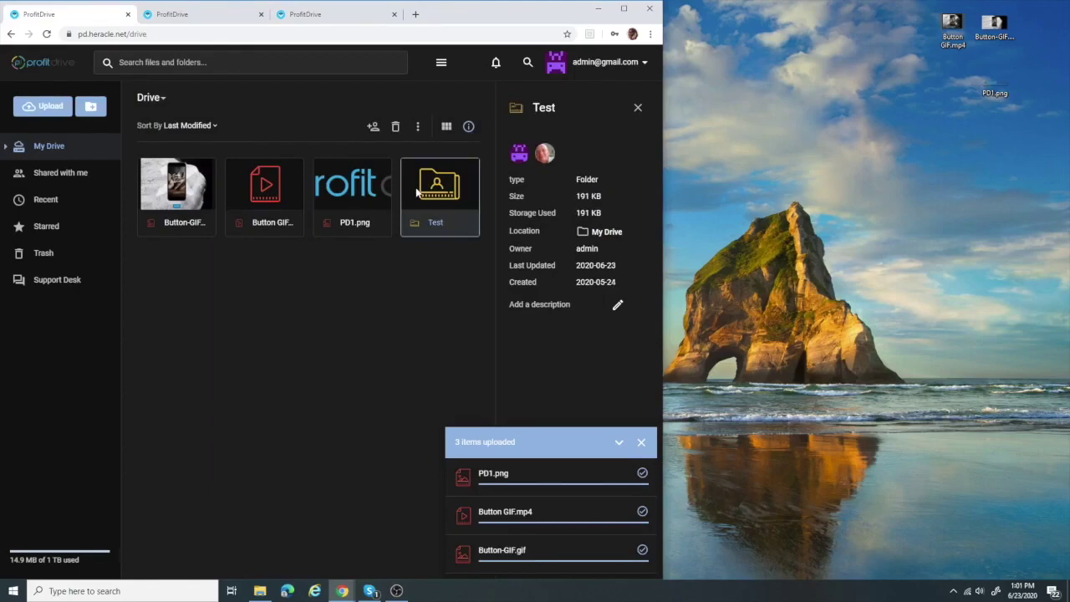
pyautogui.rightClick(363, 197)
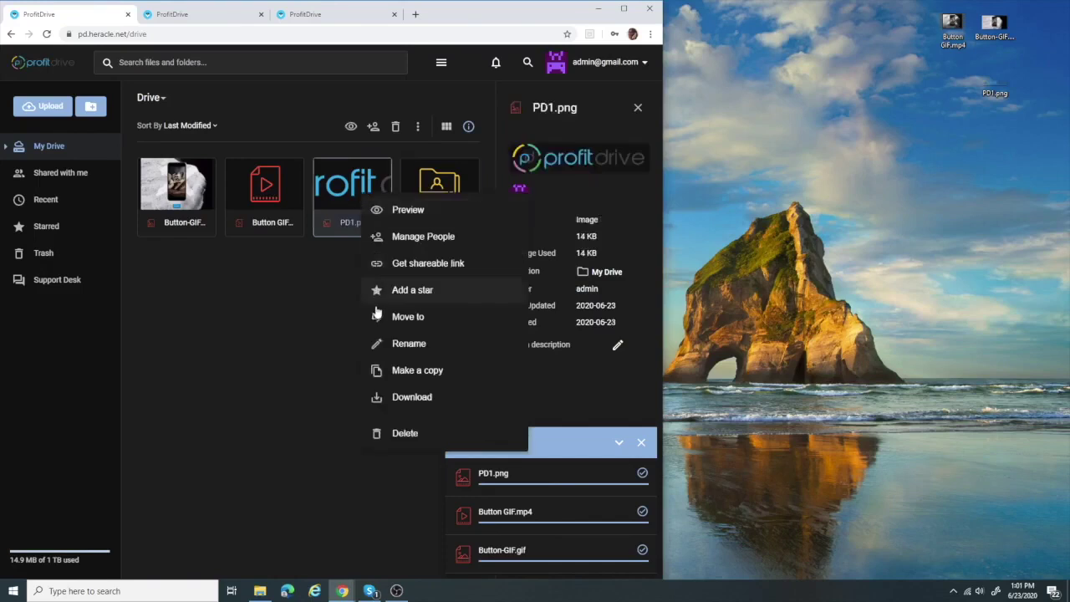
pyautogui.click(387, 301)
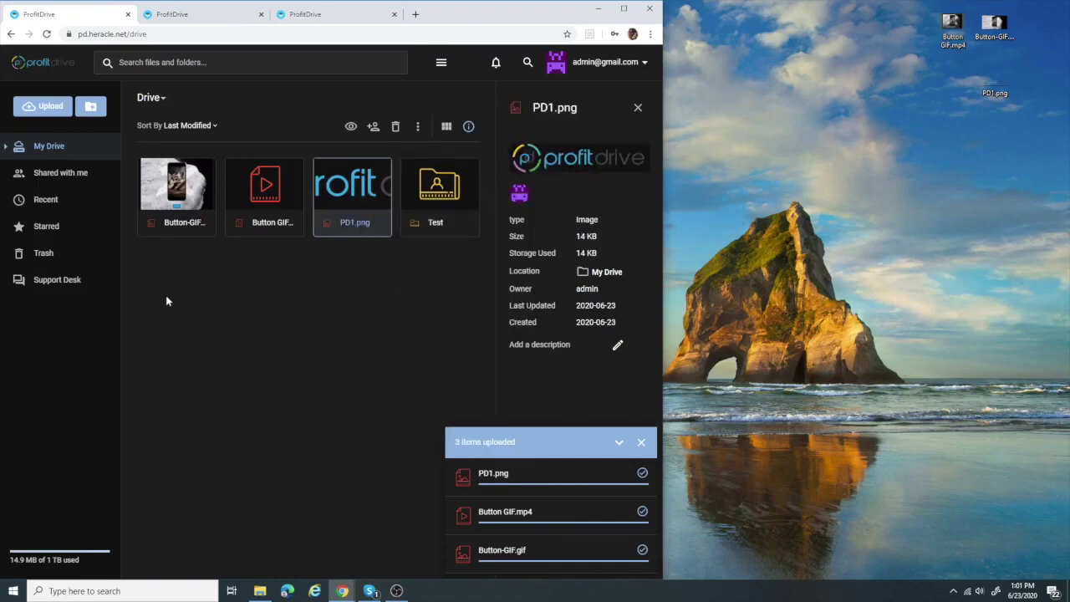
pyautogui.click(47, 226)
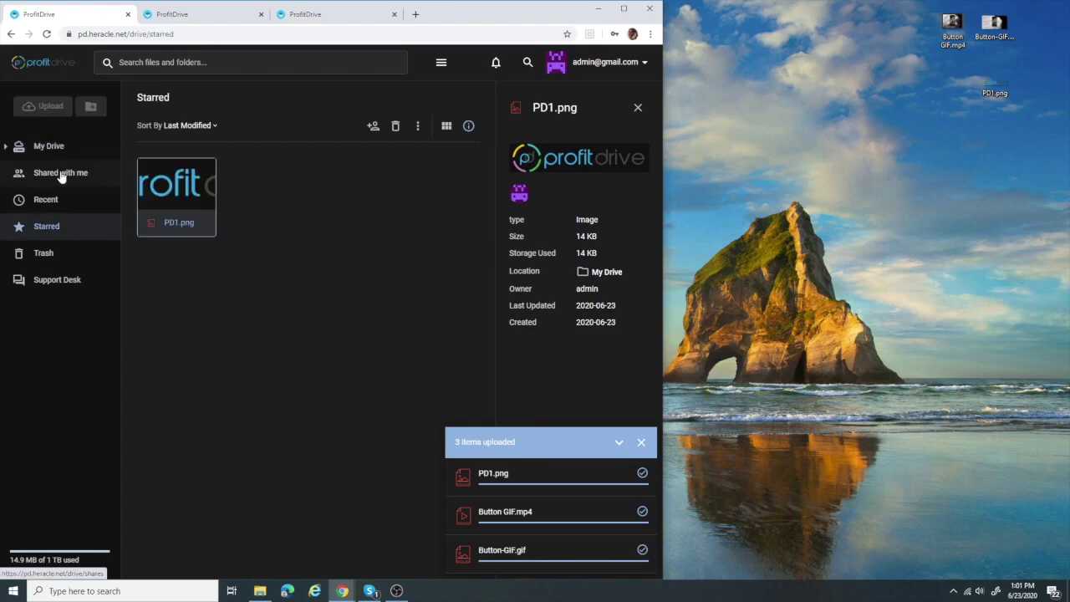
# - Open the Shared with me list from the left sidebar
pyautogui.click(61, 176)
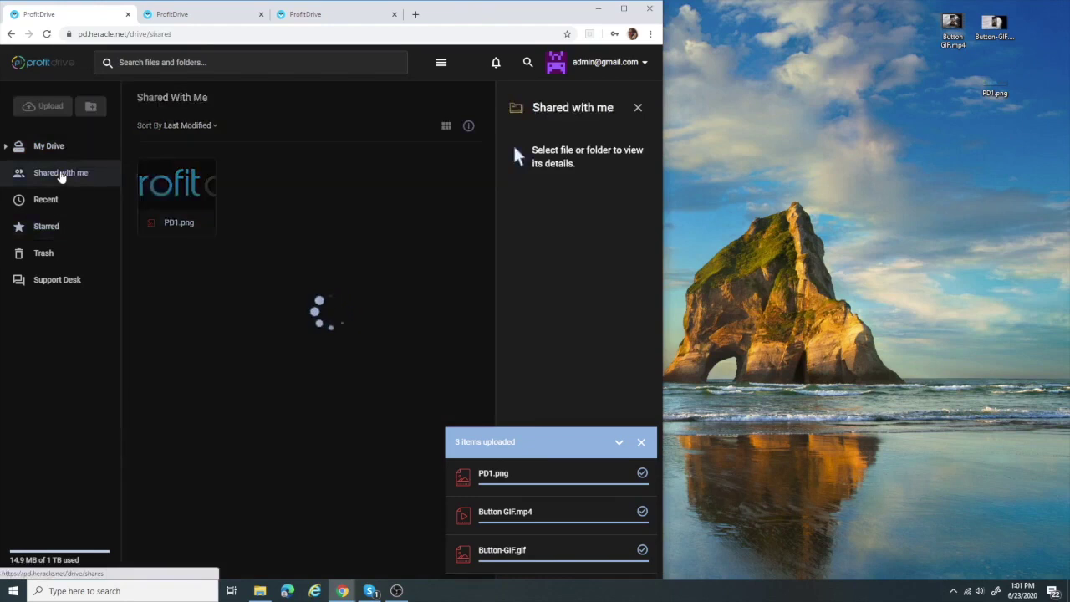